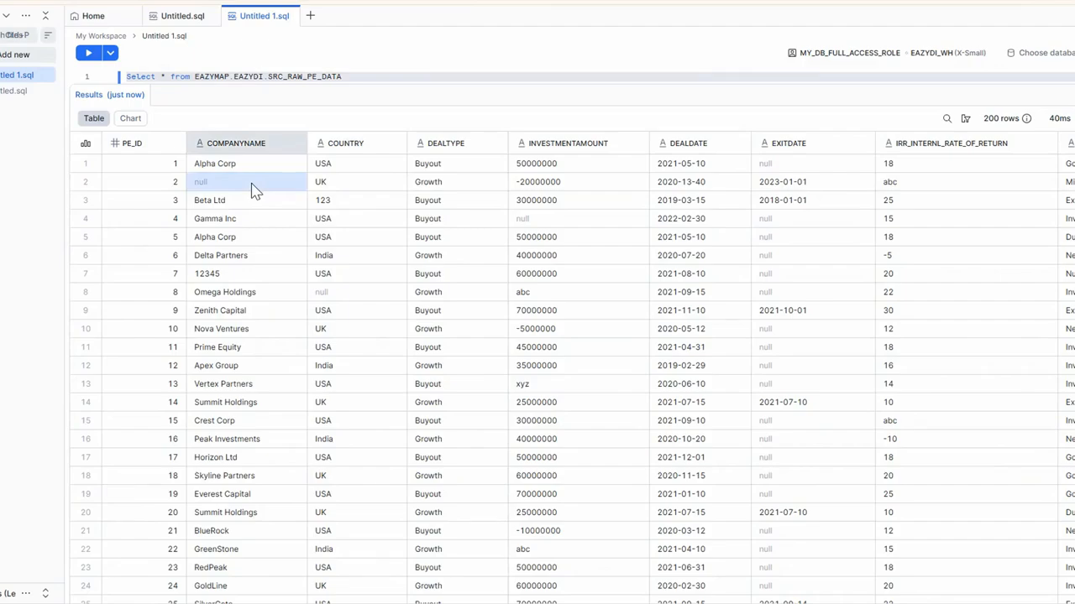
# Step: Examine the SRC_RAW_PE_DATA query results for invalid company names, countries, investment amounts, deal dates and return rates
pyautogui.click(344, 205)
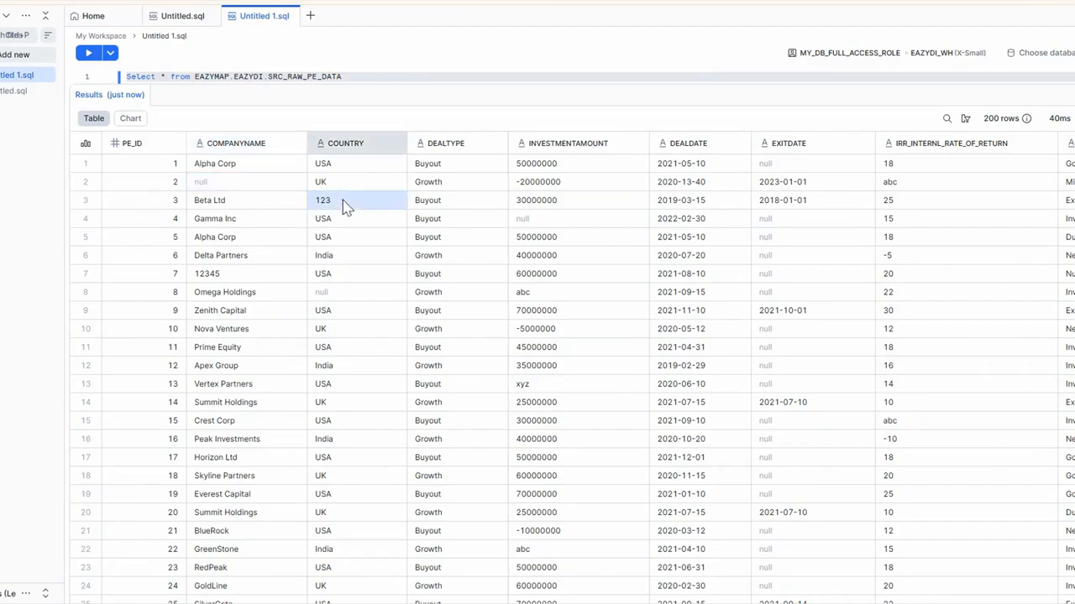
pyautogui.click(205, 282)
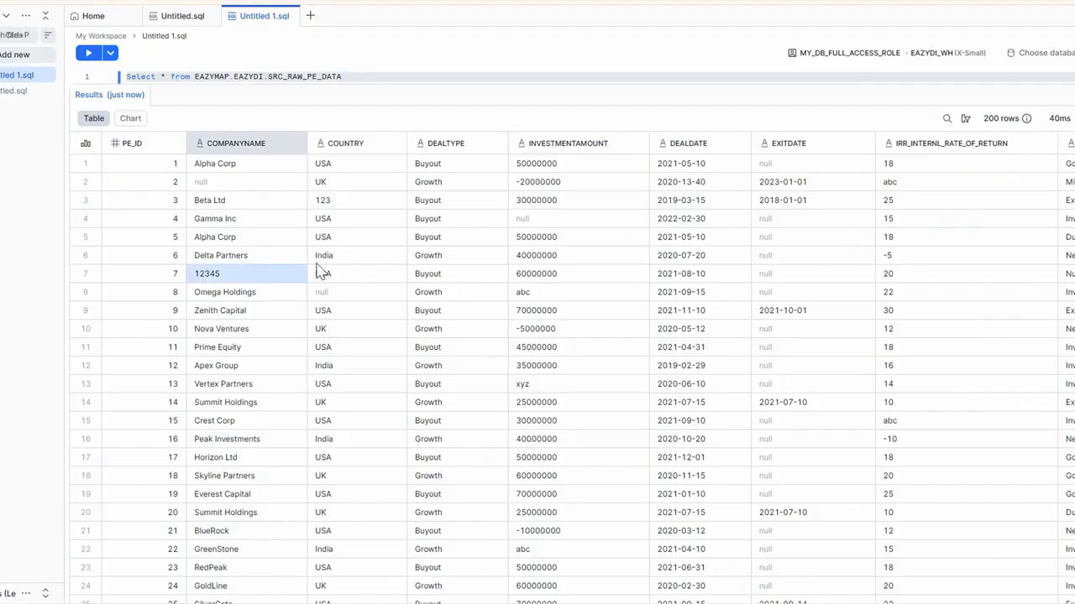
pyautogui.click(554, 295)
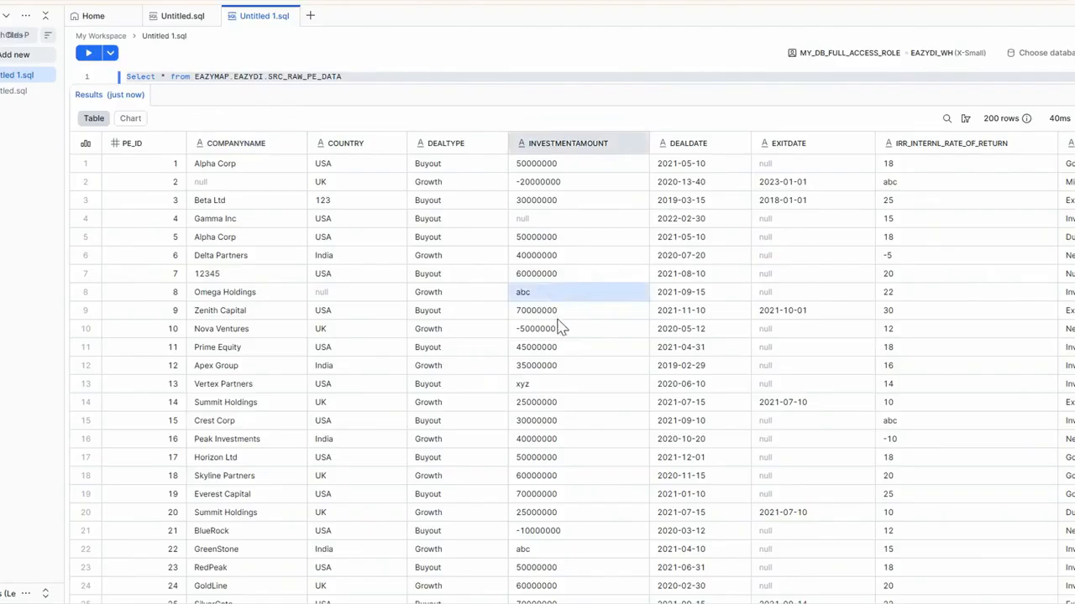
pyautogui.click(561, 329)
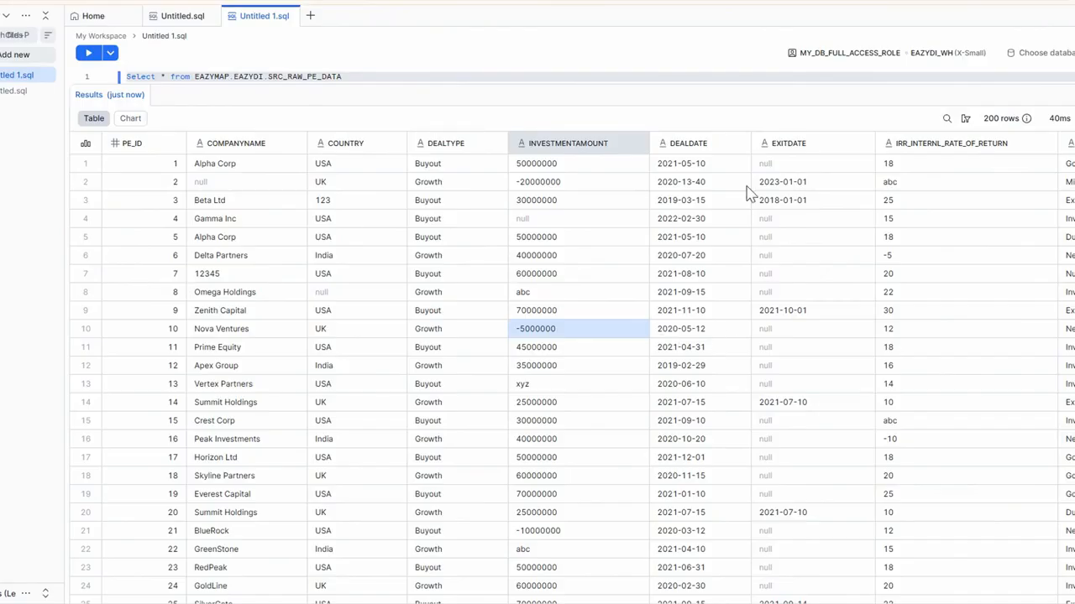
pyautogui.click(671, 222)
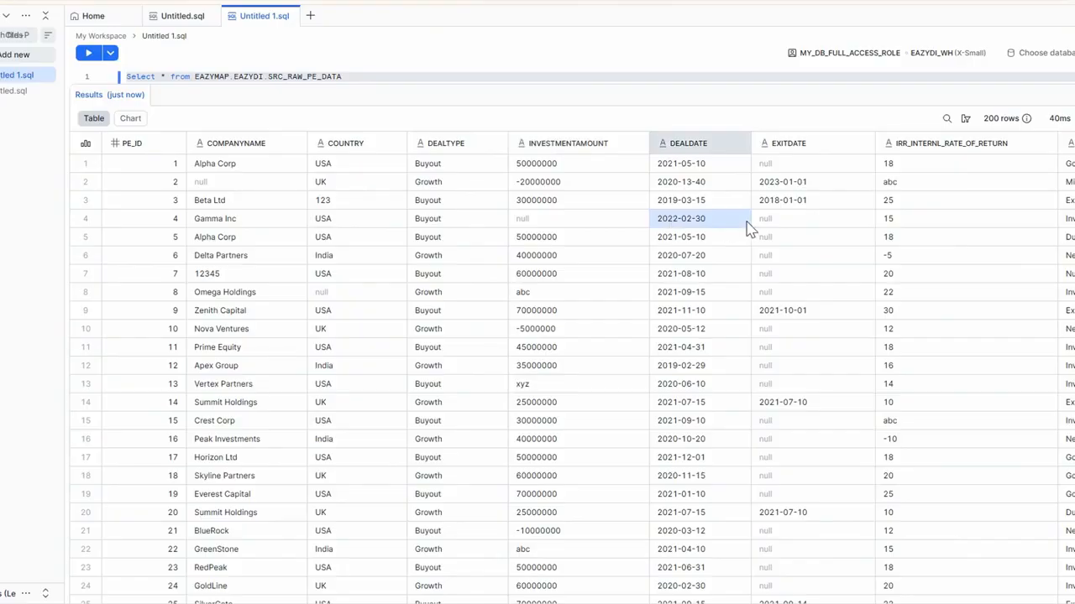
pyautogui.click(909, 187)
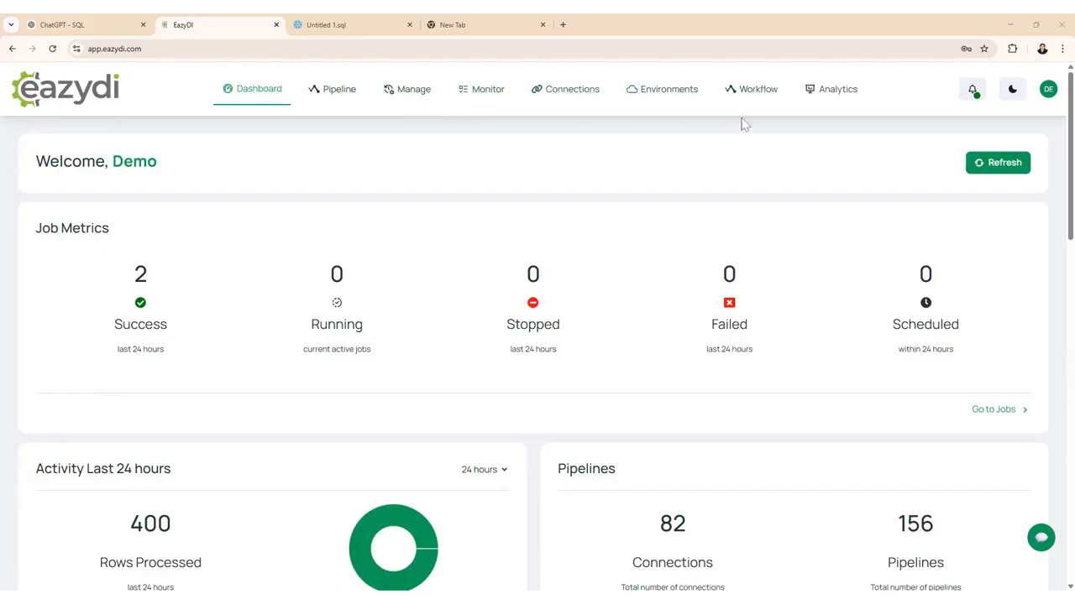
# Step: Switch to EazyDI, open the m_PE_LOAD_CLEAN_AND_ERROR pipeline, review the source connector's query and accept its settings
pyautogui.click(415, 93)
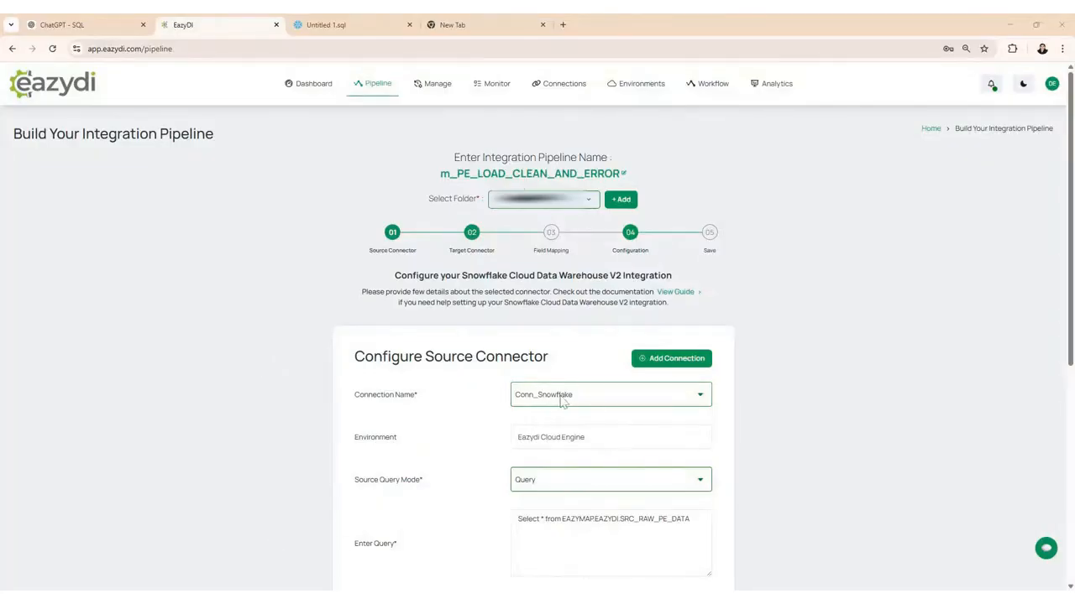
pyautogui.scroll(-2, 455, 430)
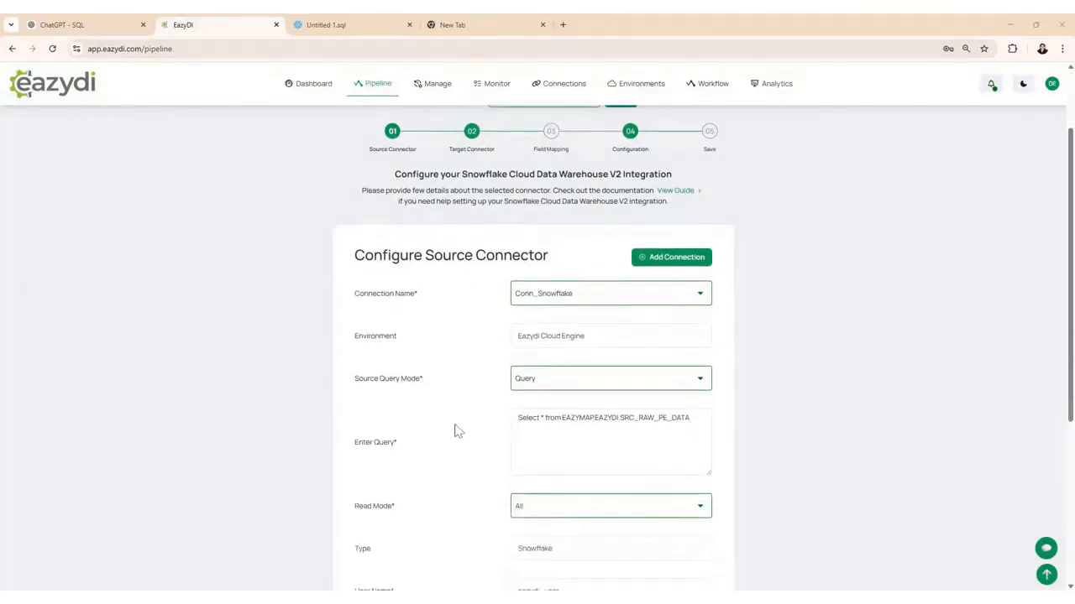
pyautogui.scroll(-1, 455, 430)
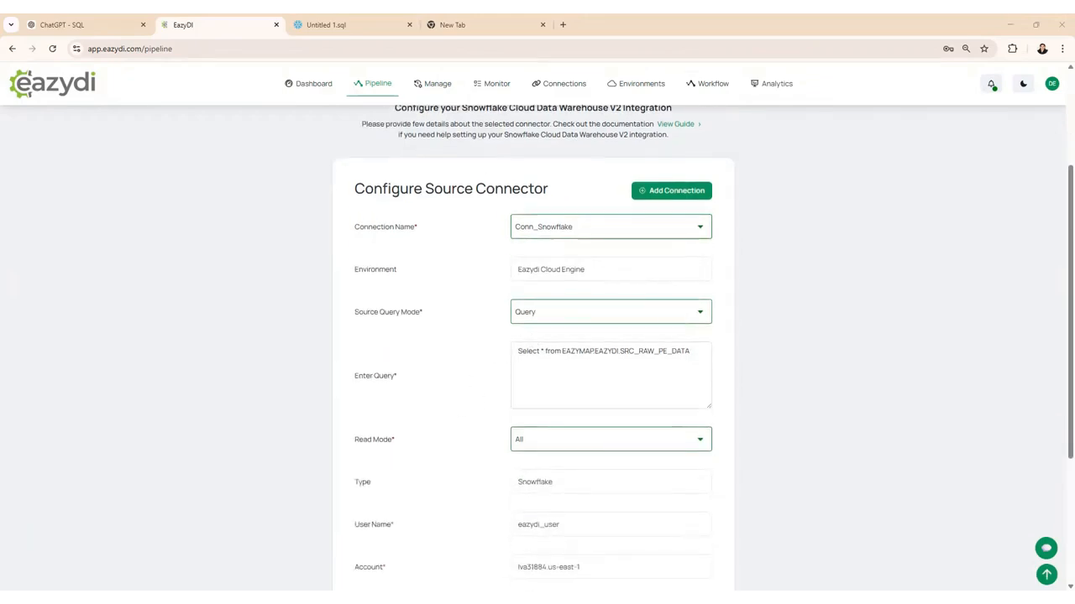
pyautogui.click(546, 351)
pyautogui.hotkey('ctrl', 'a')
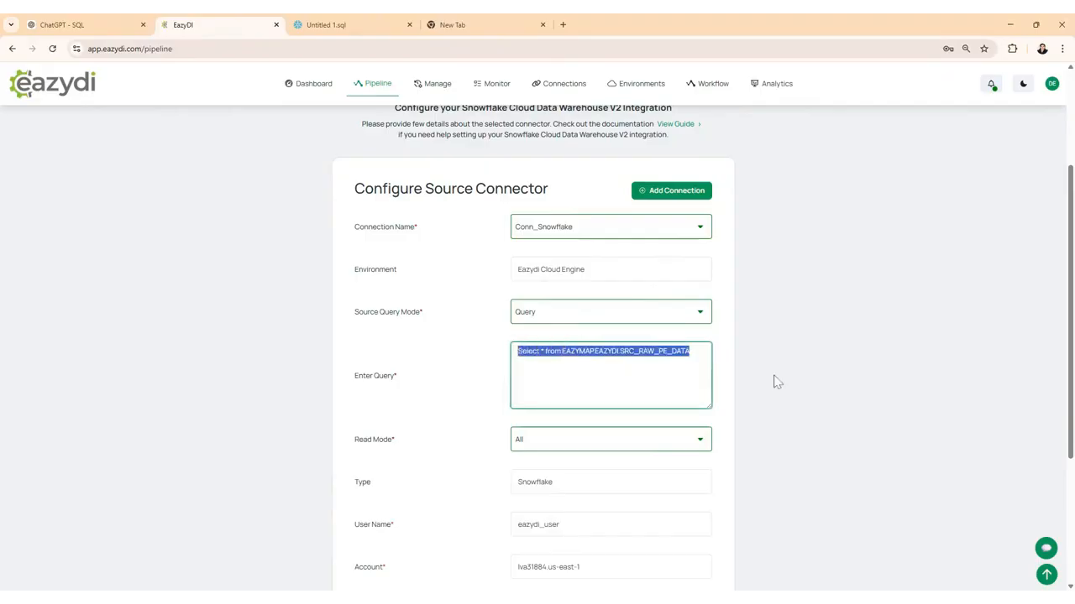
pyautogui.click(817, 379)
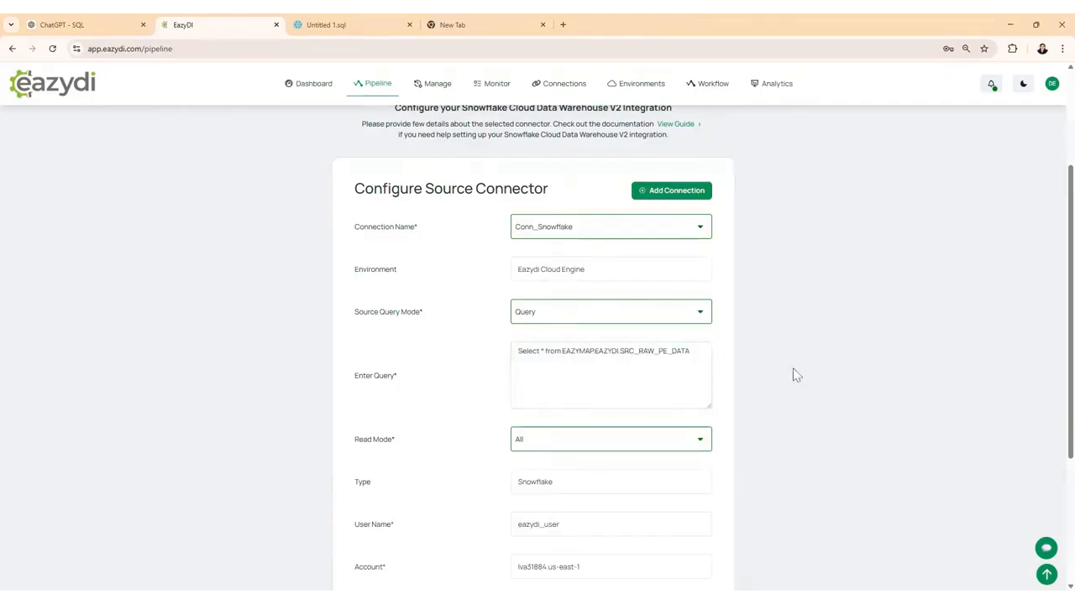
pyautogui.scroll(-2, 796, 375)
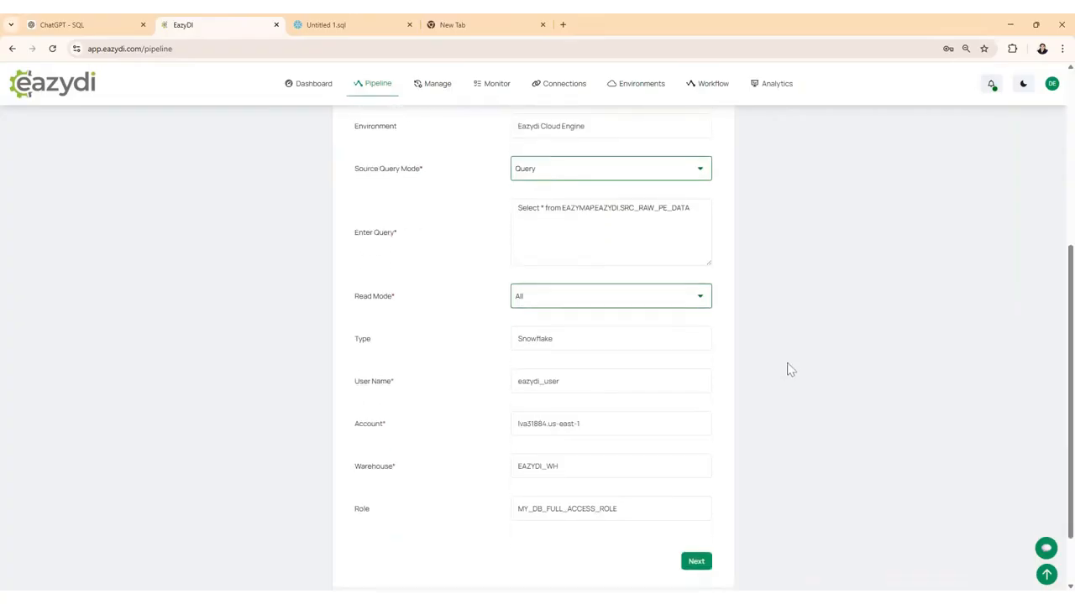
pyautogui.scroll(-1, 790, 370)
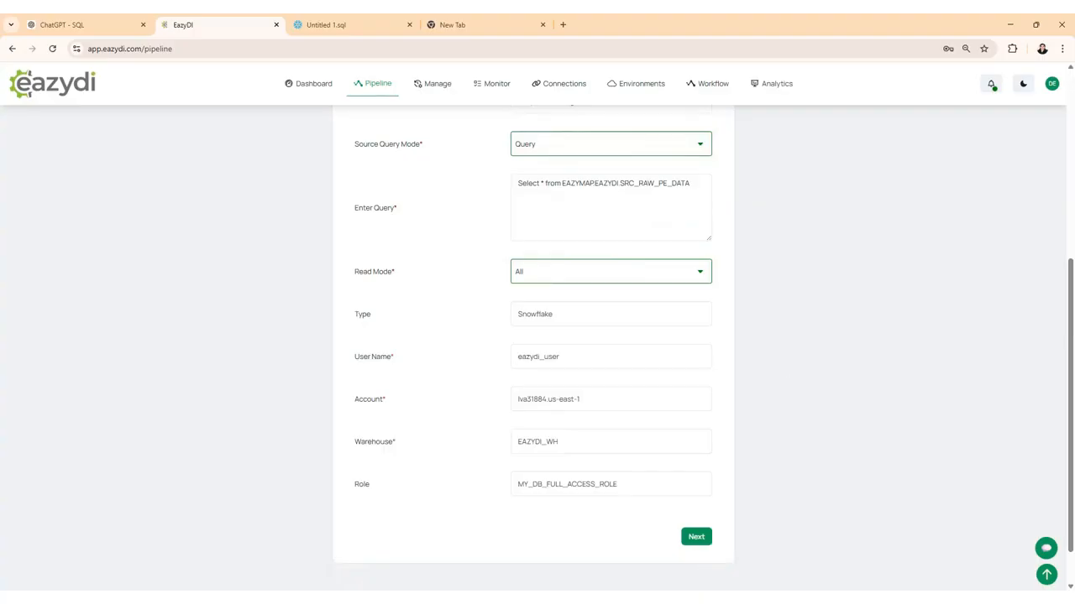
pyautogui.click(694, 539)
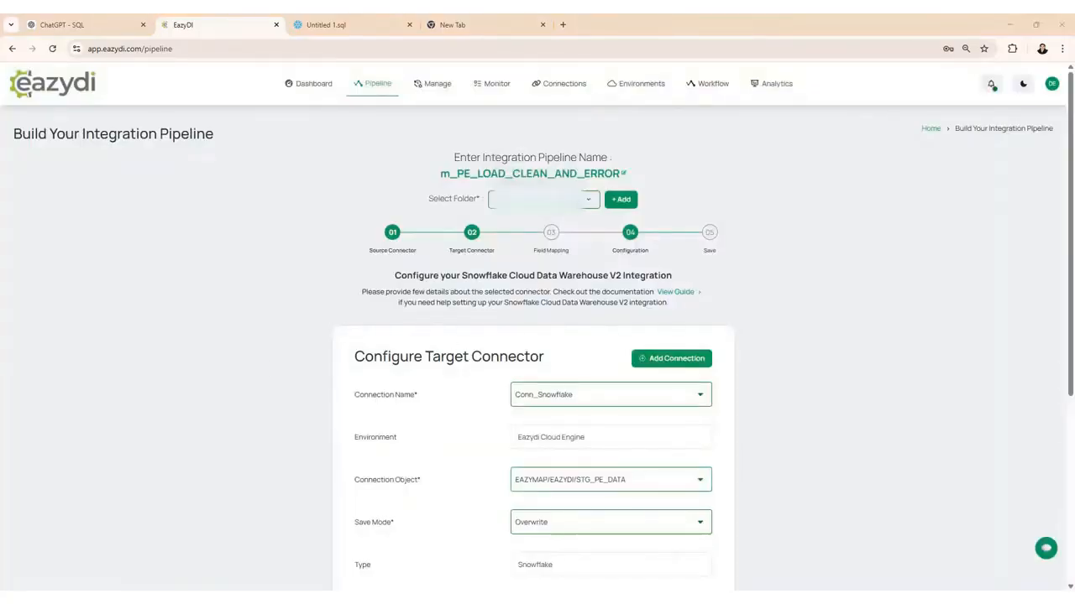
# Step: Review the target connector's connection object and save mode, and accept them to proceed to field mapping
pyautogui.scroll(-2, 533, 378)
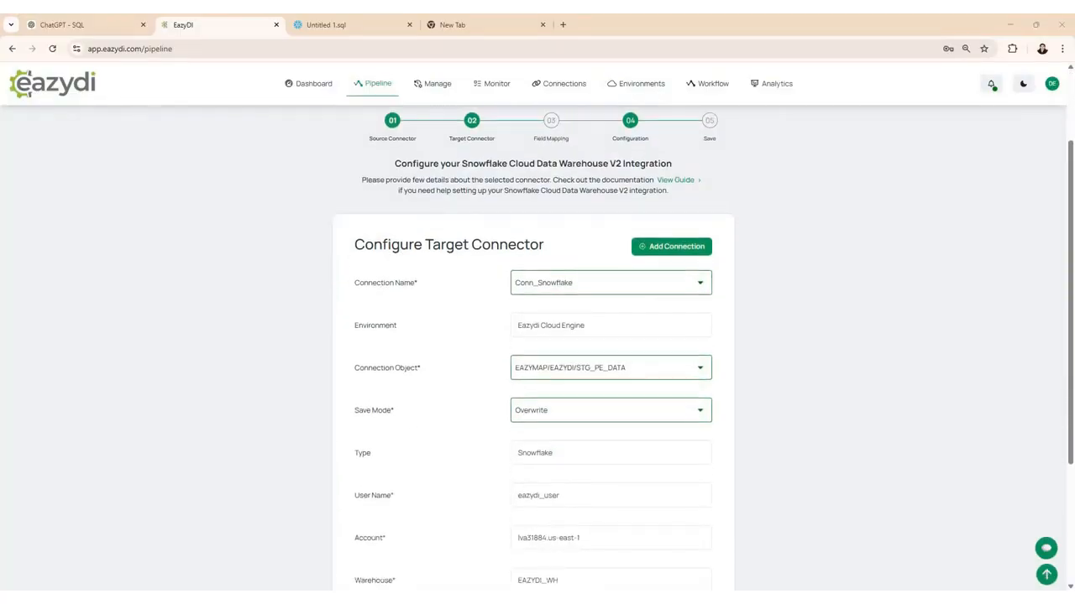
pyautogui.scroll(-2, 563, 309)
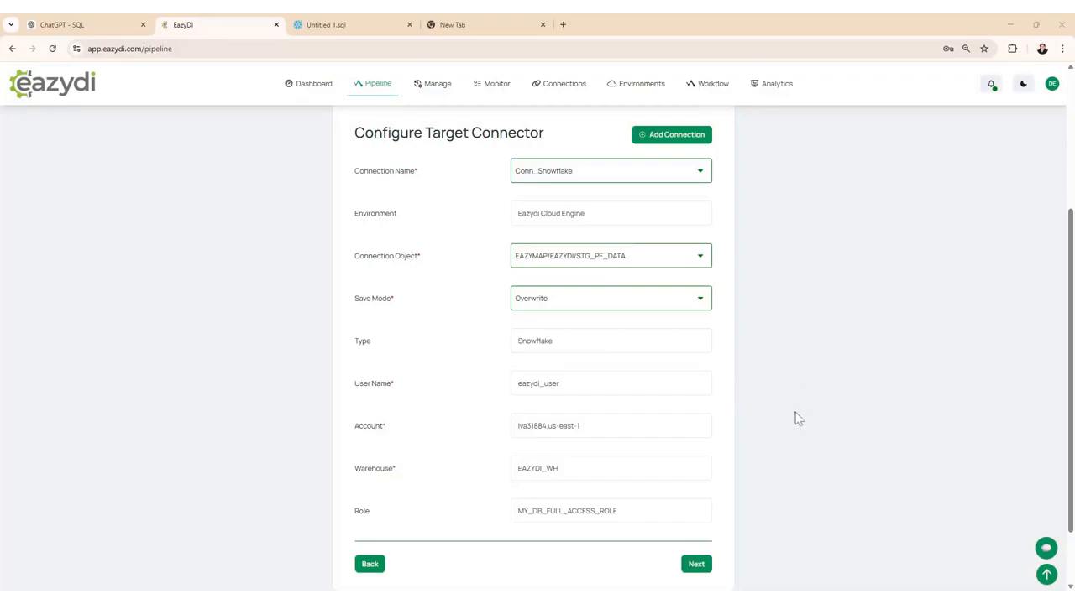
pyautogui.click(707, 570)
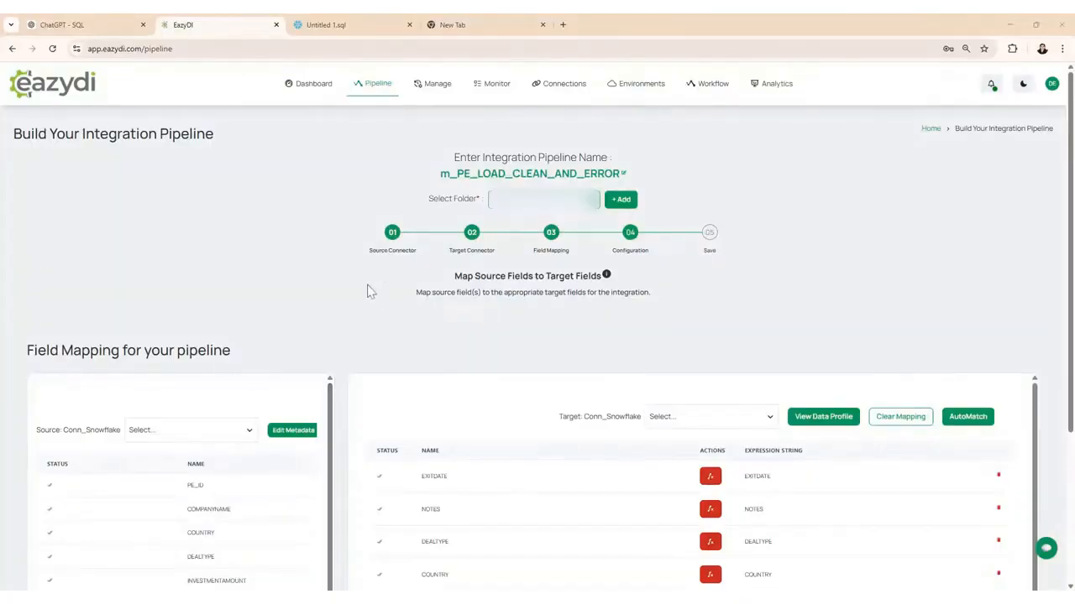
# Step: Check the mapping of source fields to target fields and continue to the pipeline configuration
pyautogui.scroll(-2, 364, 288)
pyautogui.scroll(-2, 364, 288)
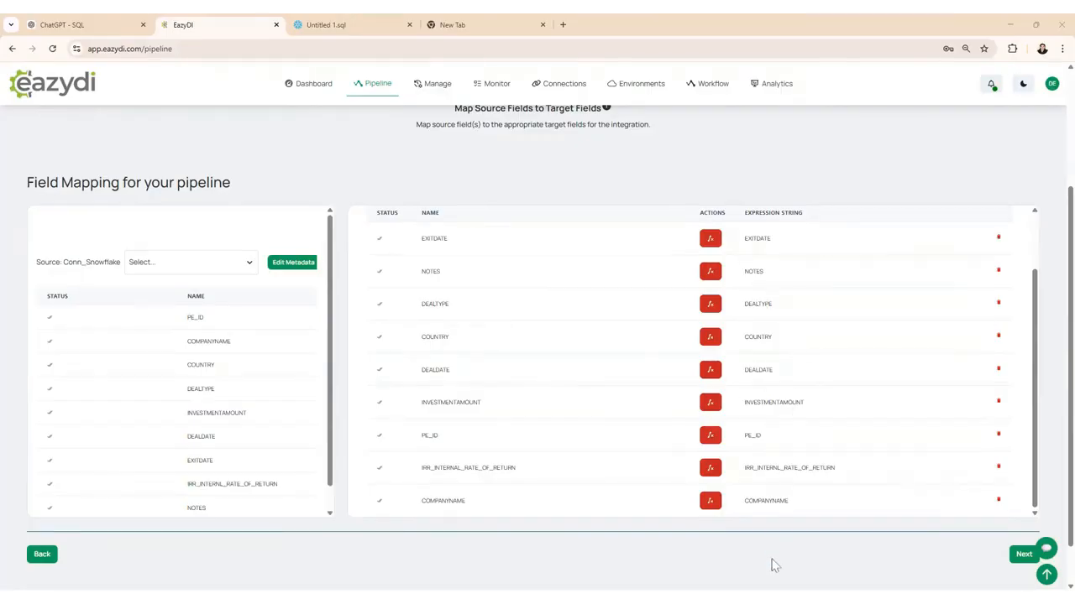
pyautogui.scroll(-1, 876, 565)
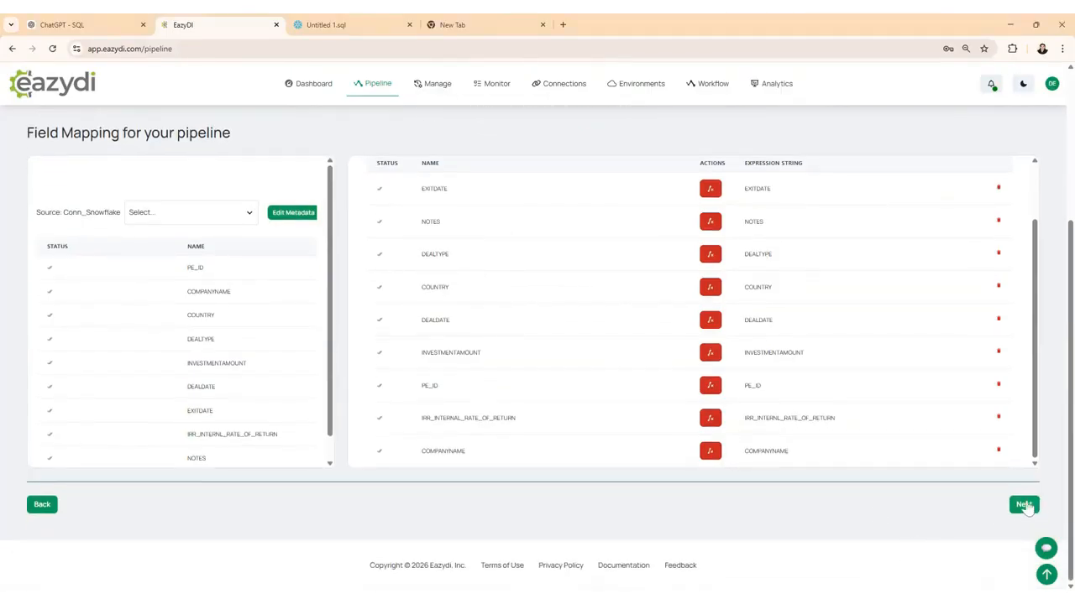
pyautogui.click(1024, 504)
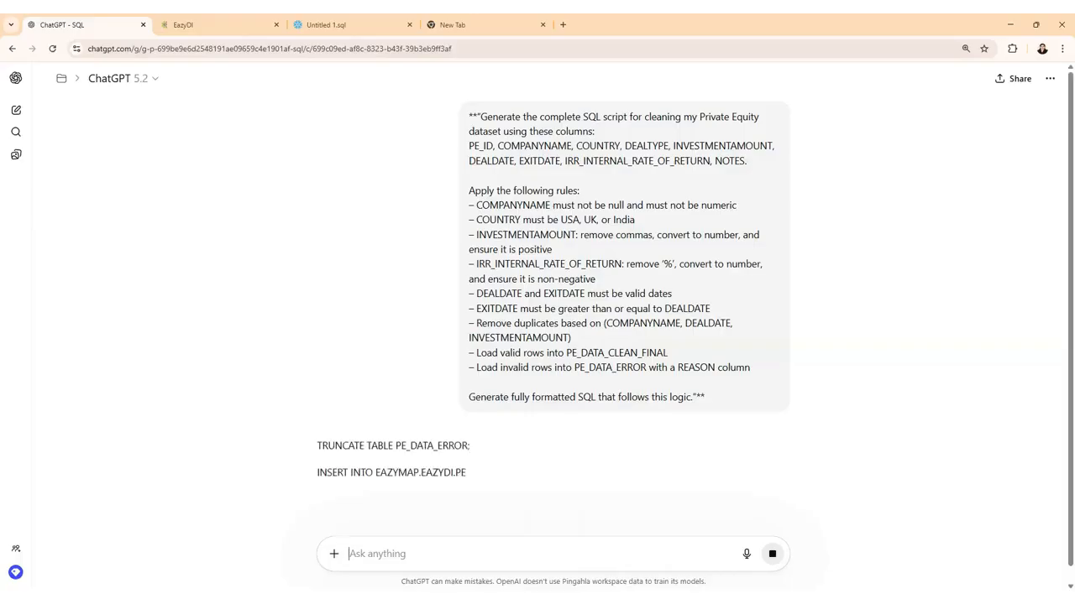
# Step: Switch to ChatGPT, read through the generated SQL cleaning script and copy it
pyautogui.scroll(-1, 317, 360)
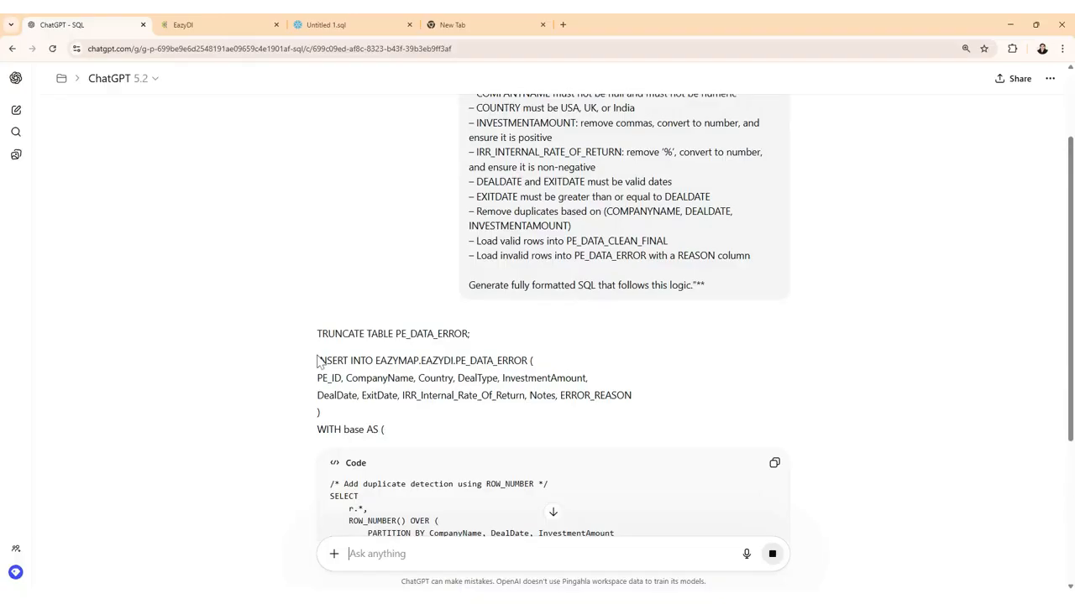
pyautogui.scroll(-5, 48, 442)
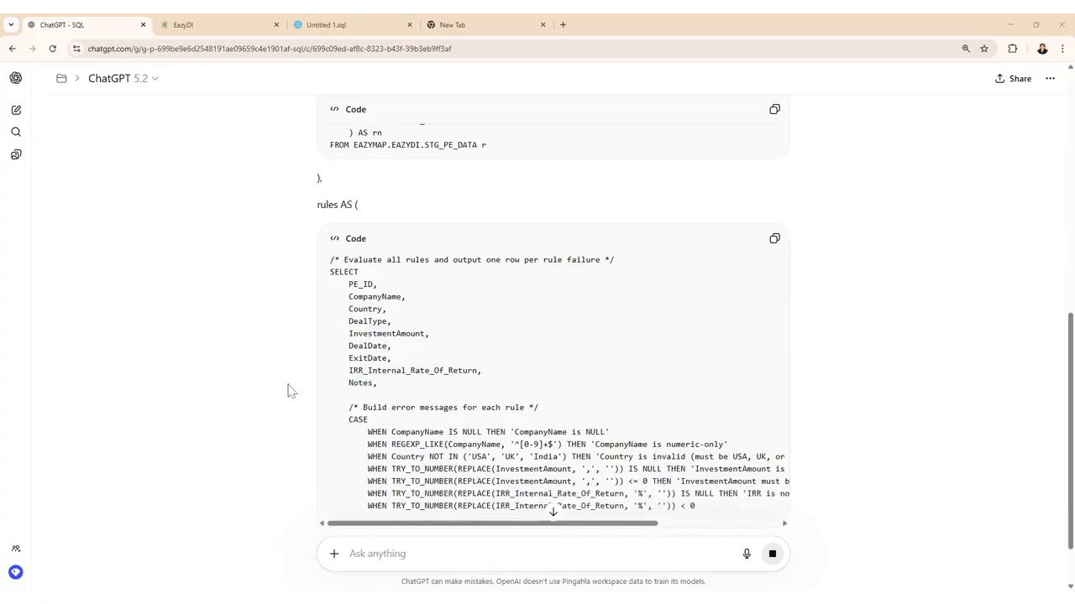
pyautogui.scroll(-1, 288, 390)
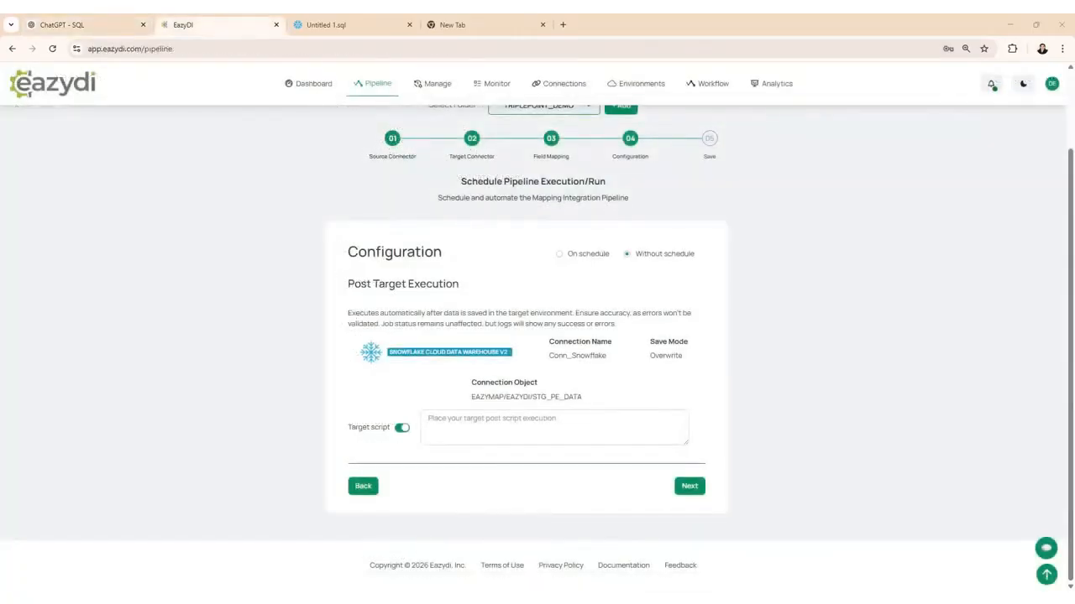
# Step: Switch back to EazyDI, paste the SQL cleaning script as the post-execution target script and continue to the summary
pyautogui.click(537, 426)
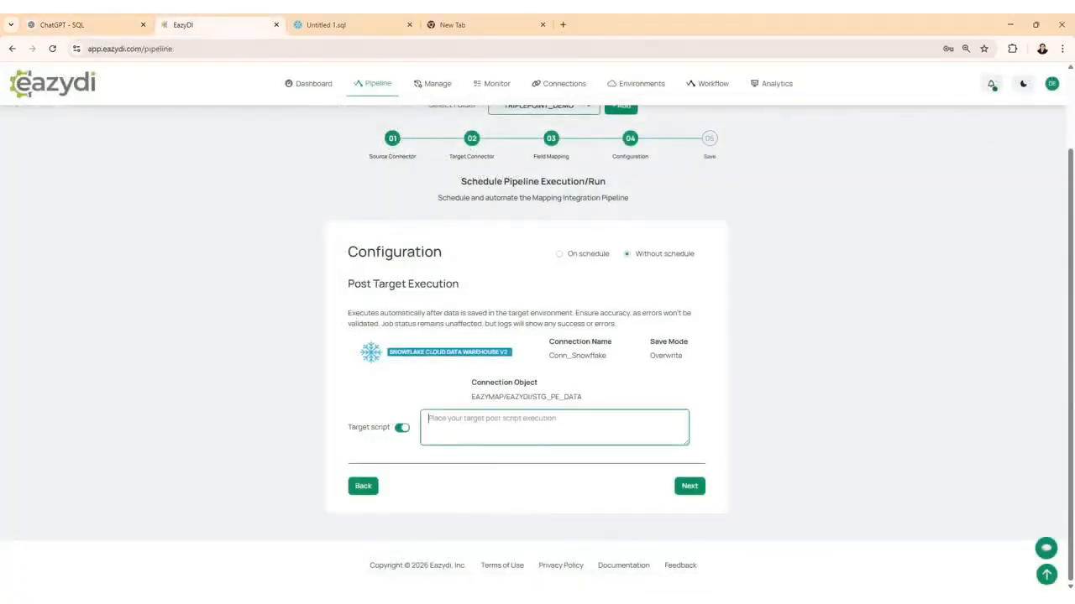
pyautogui.hotkey('ctrl', 'v')
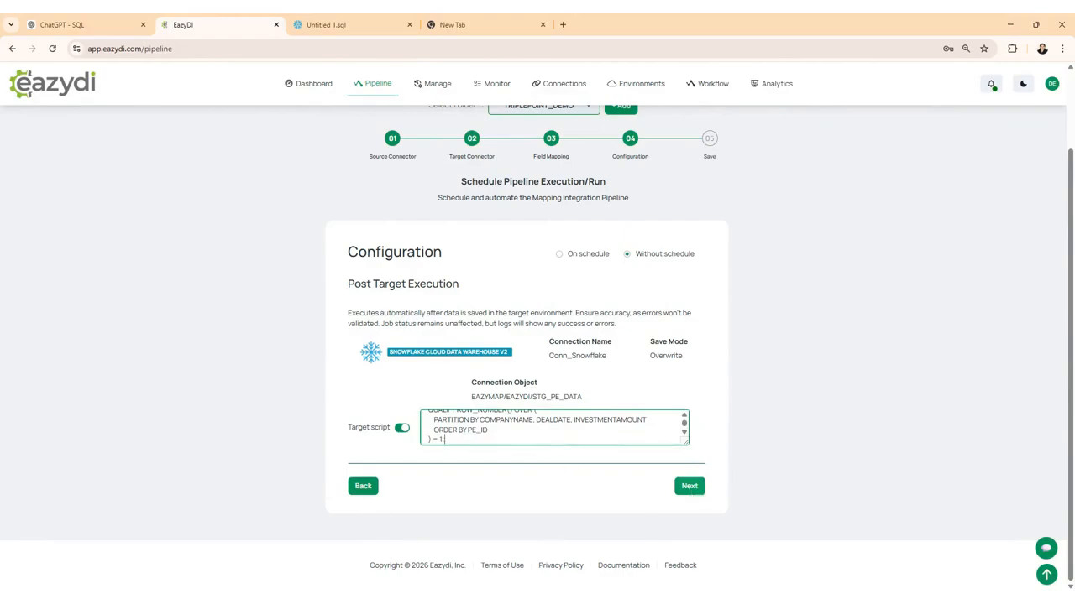
pyautogui.click(688, 496)
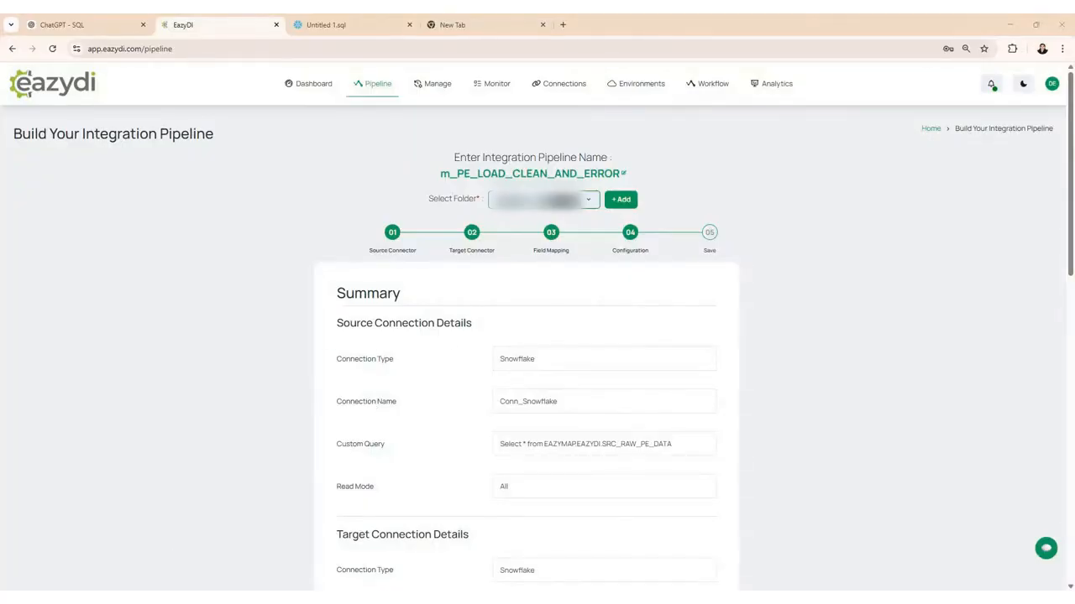
# Step: Review the pipeline summary, including the target post-execution script, and submit the pipeline to save it
pyautogui.scroll(-2, 445, 369)
pyautogui.scroll(-6, 445, 372)
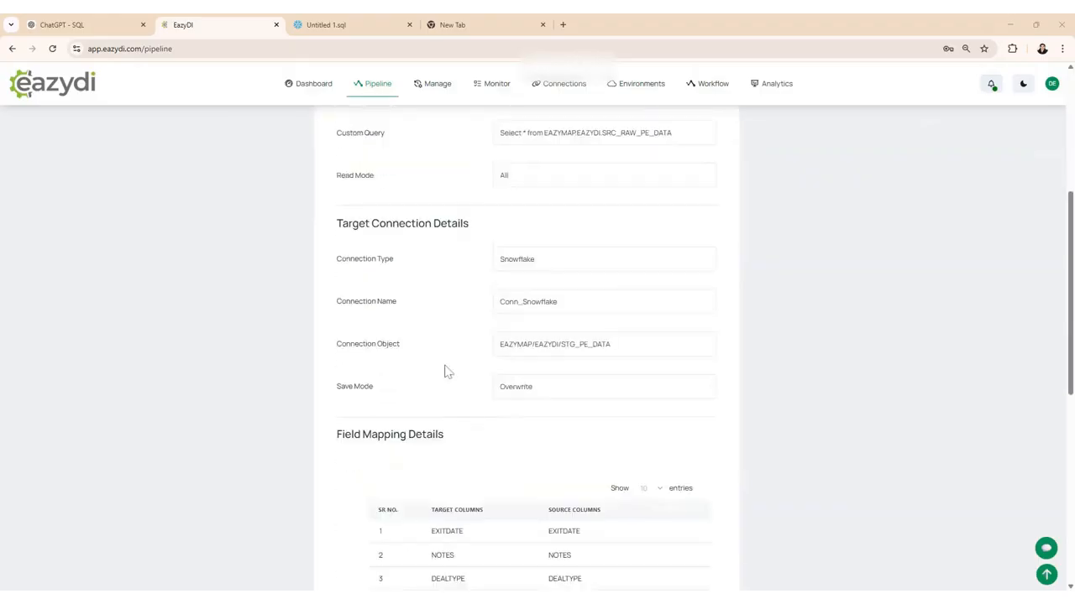
pyautogui.scroll(-2, 448, 372)
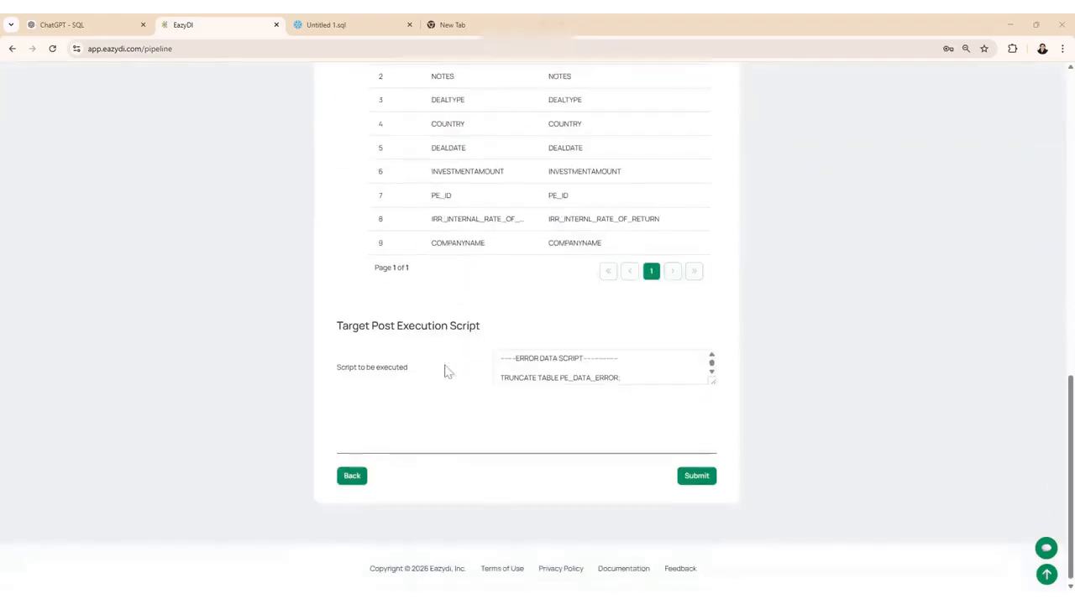
pyautogui.scroll(-5, 605, 365)
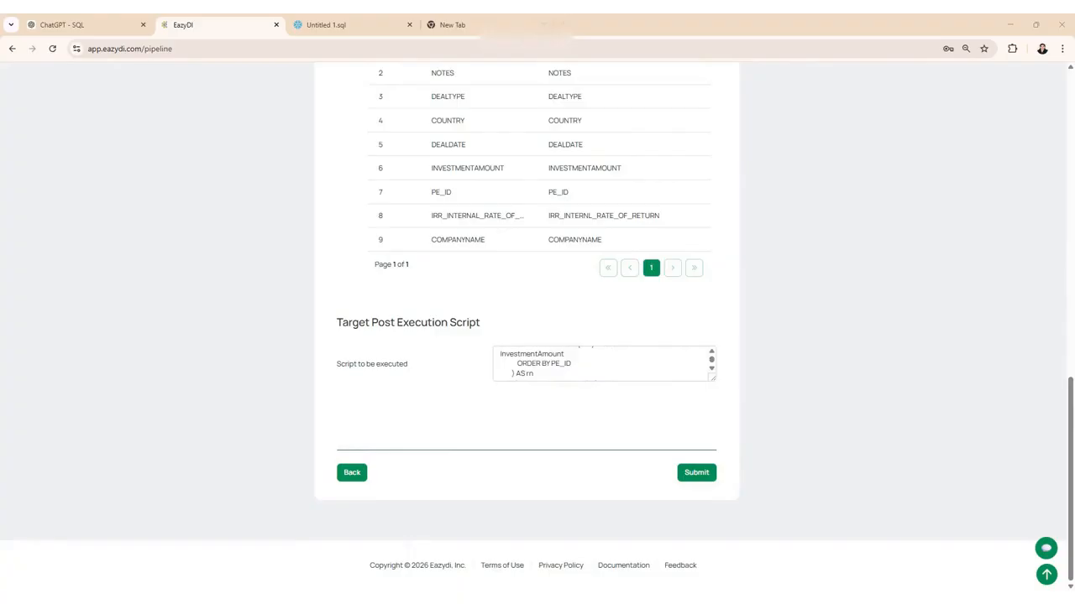
pyautogui.scroll(-4, 604, 363)
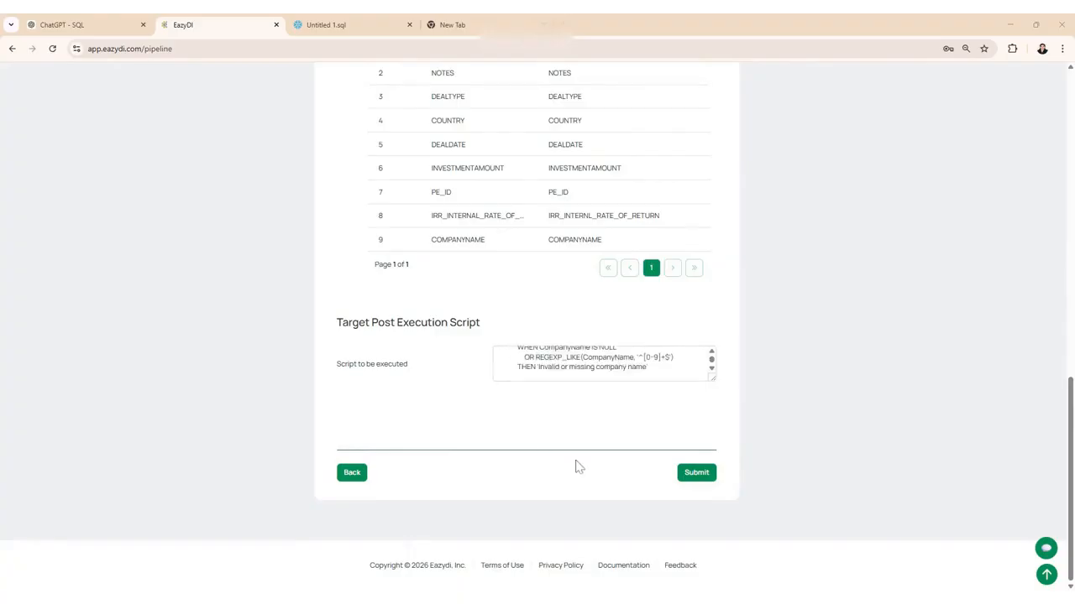
pyautogui.click(689, 480)
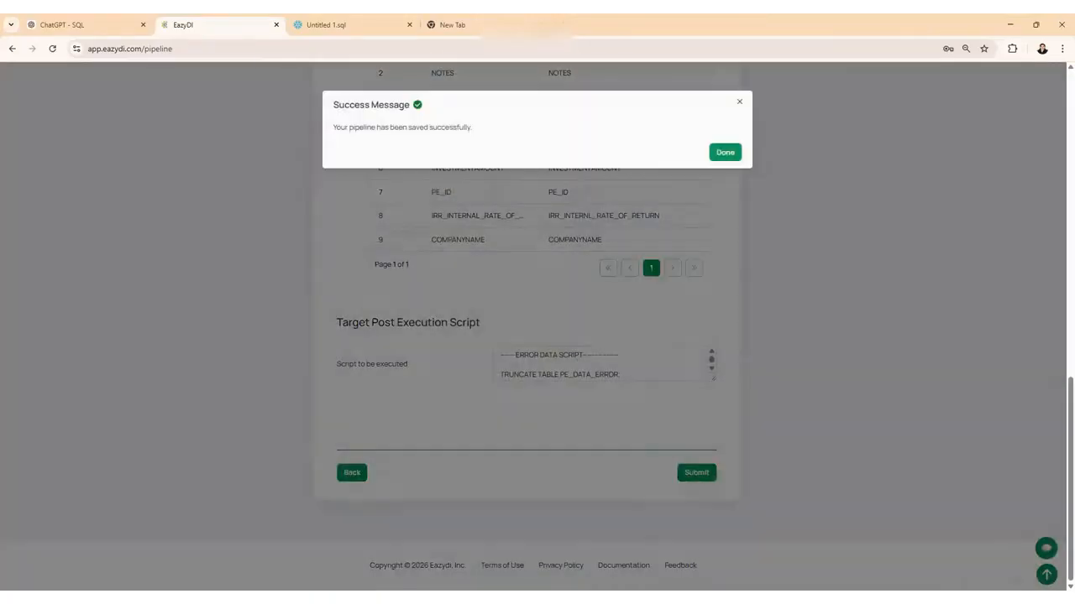
pyautogui.click(734, 162)
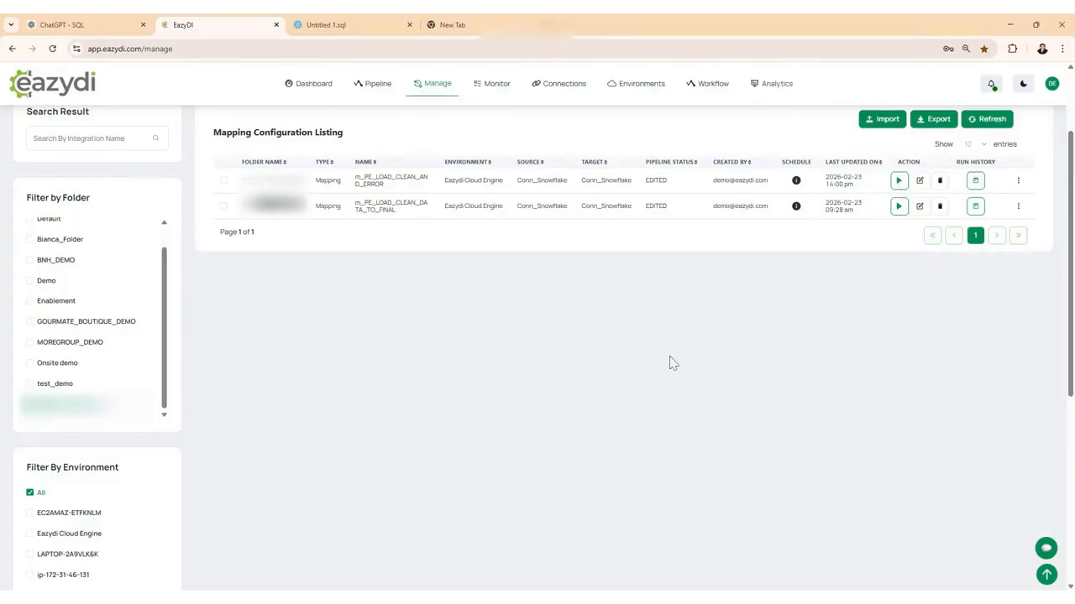
# Step: Run the m_PE_LOAD_CLEAN_AND_ERROR pipeline and view the archived jobs in the job monitor
pyautogui.scroll(2, 739, 311)
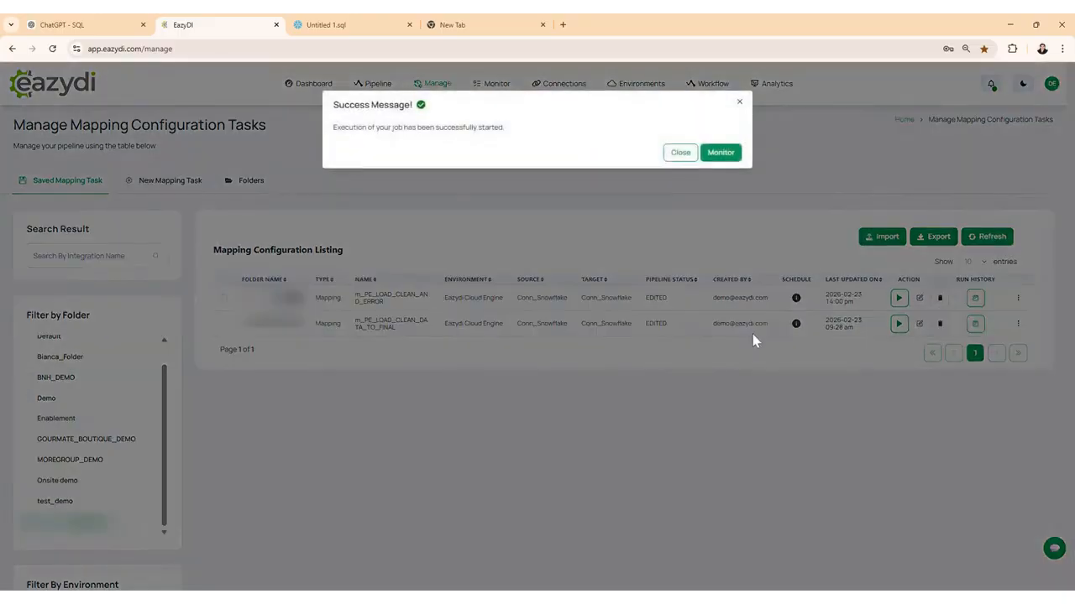
pyautogui.click(722, 158)
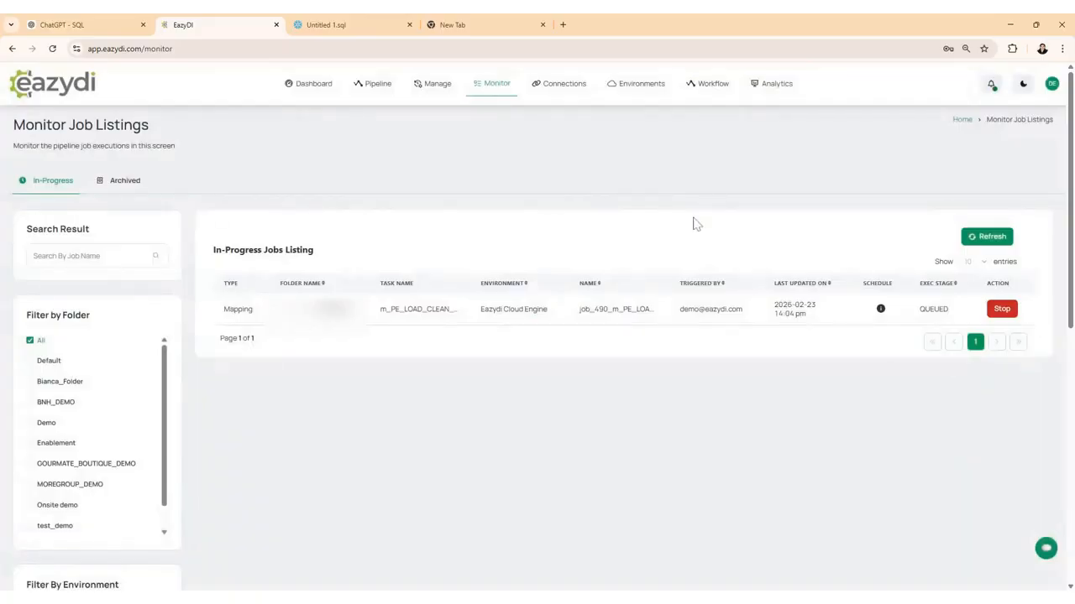
pyautogui.click(115, 184)
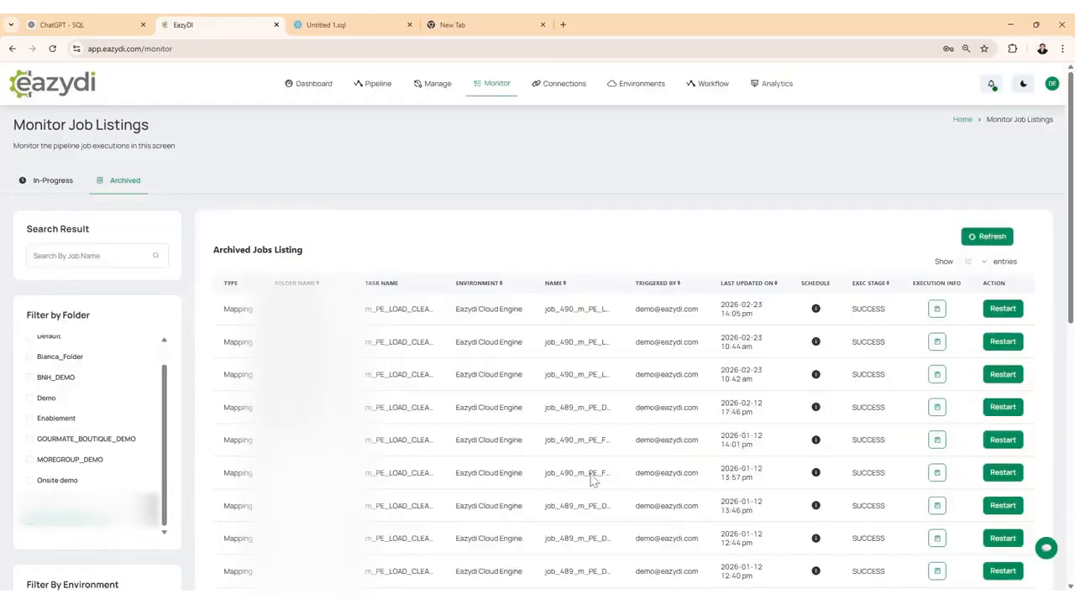
# Step: Check the latest job's execution stage, switch to the Snowflake worksheet and run the existing select query on EAZYMAP.EAZYDI.PE_DATA_ERROR
pyautogui.moveTo(848, 312); pyautogui.dragTo(892, 316)
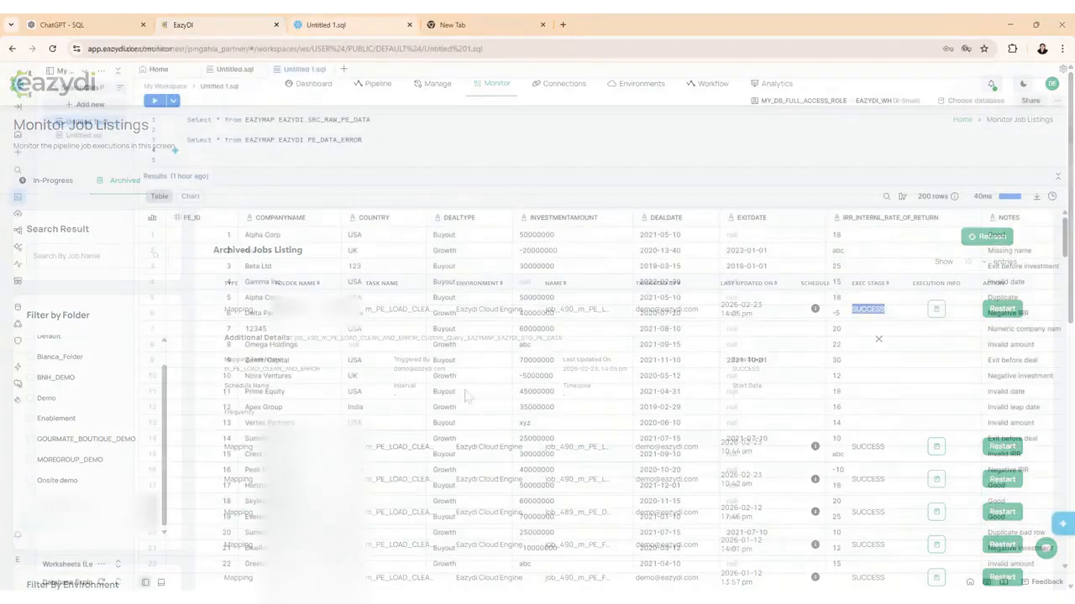
pyautogui.tripleClick(277, 139)
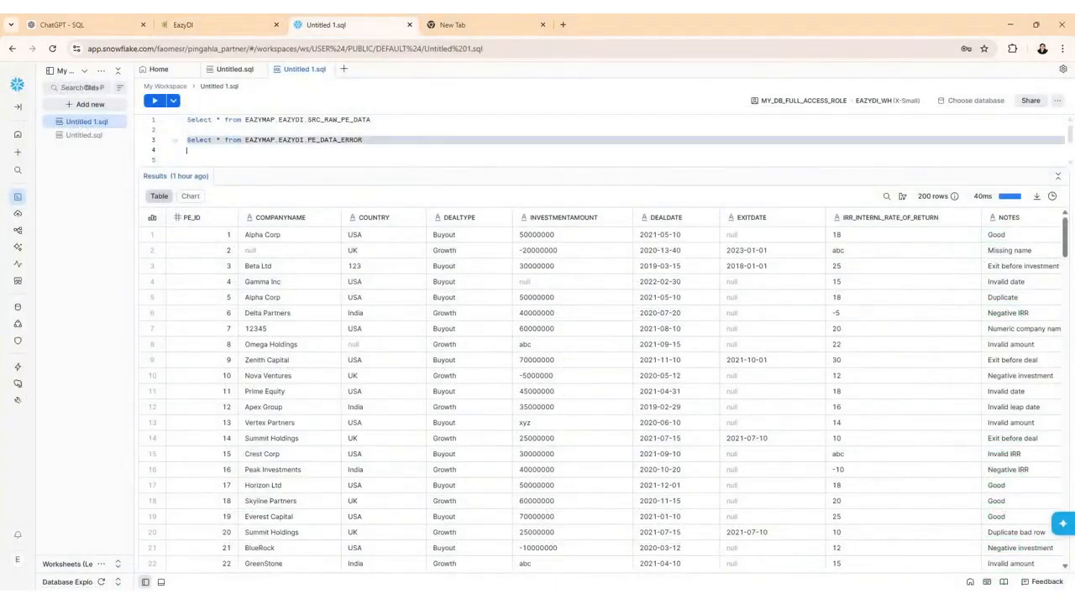
pyautogui.click(154, 101)
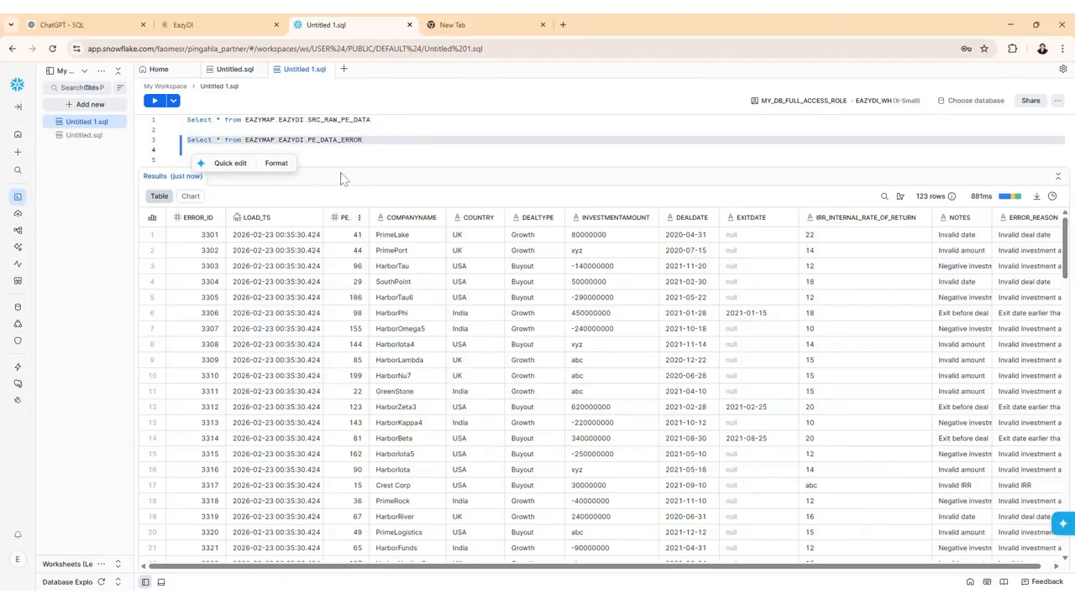
# Step: Add the query "Select * from EAZYMAP.EAZYDI.PE_DATA_CLEAN_FINAL" below the error table query and run only that statement
pyautogui.press('Down')
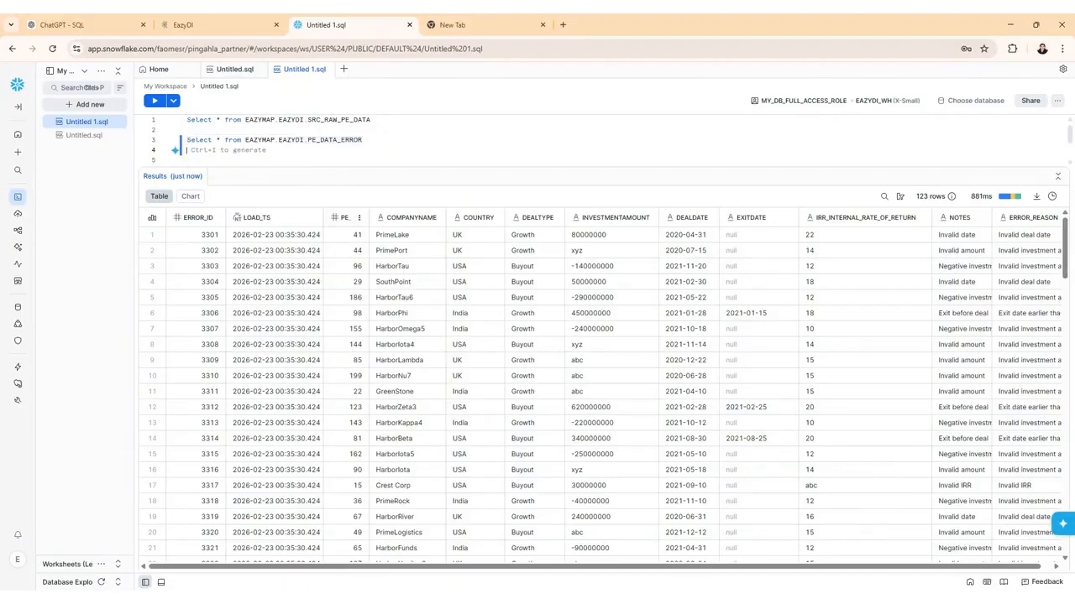
pyautogui.write('Select * from EAZYMAP.EAZYDI.PE_DATA_CLEAN_FINAL')
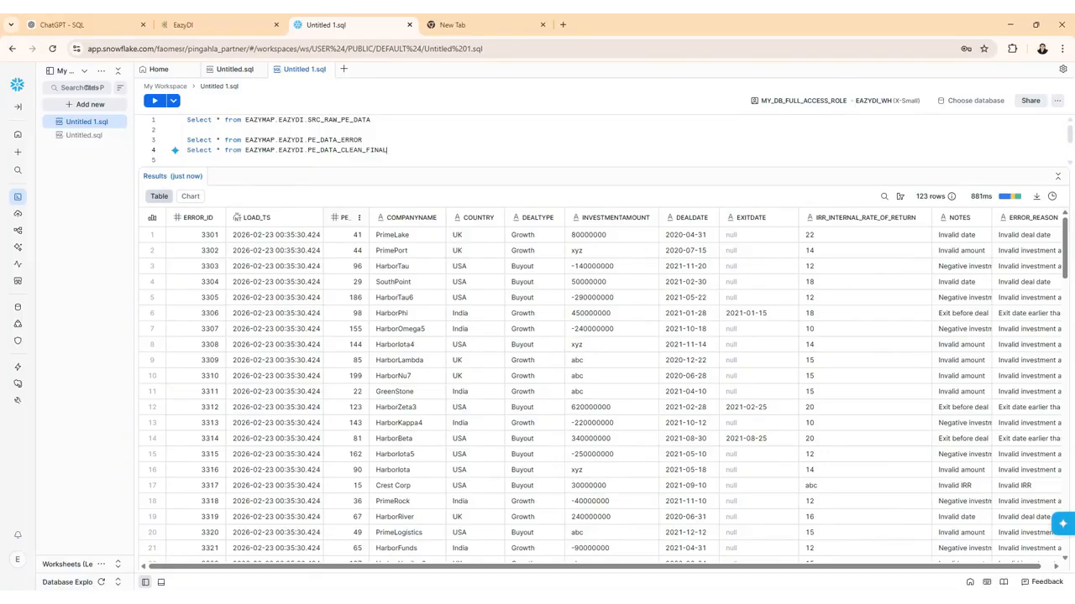
pyautogui.moveTo(389, 151); pyautogui.dragTo(291, 151)
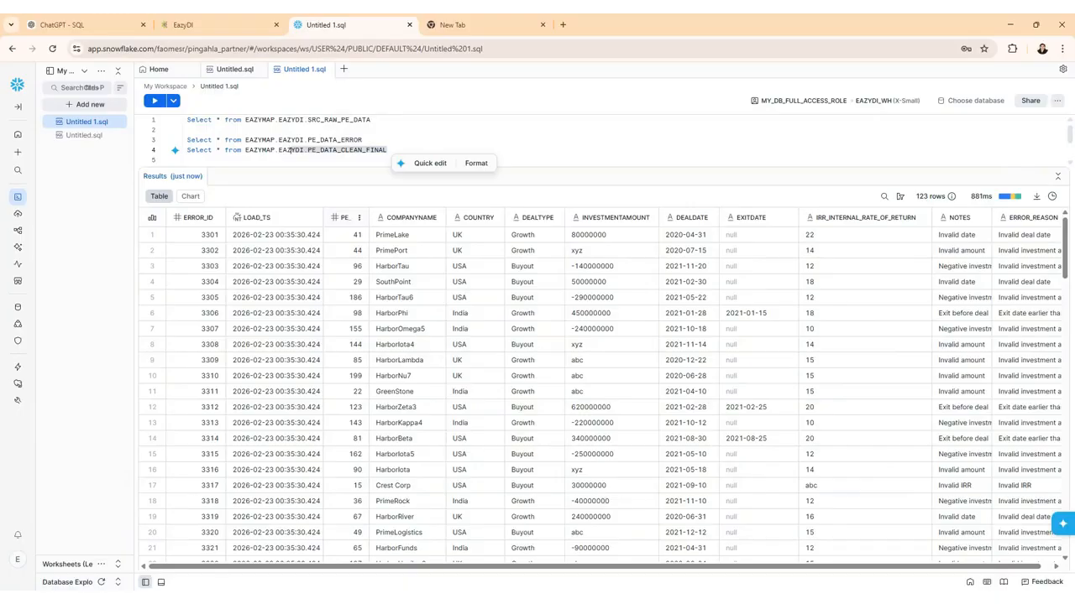
pyautogui.click(291, 151)
pyautogui.tripleClick(291, 152)
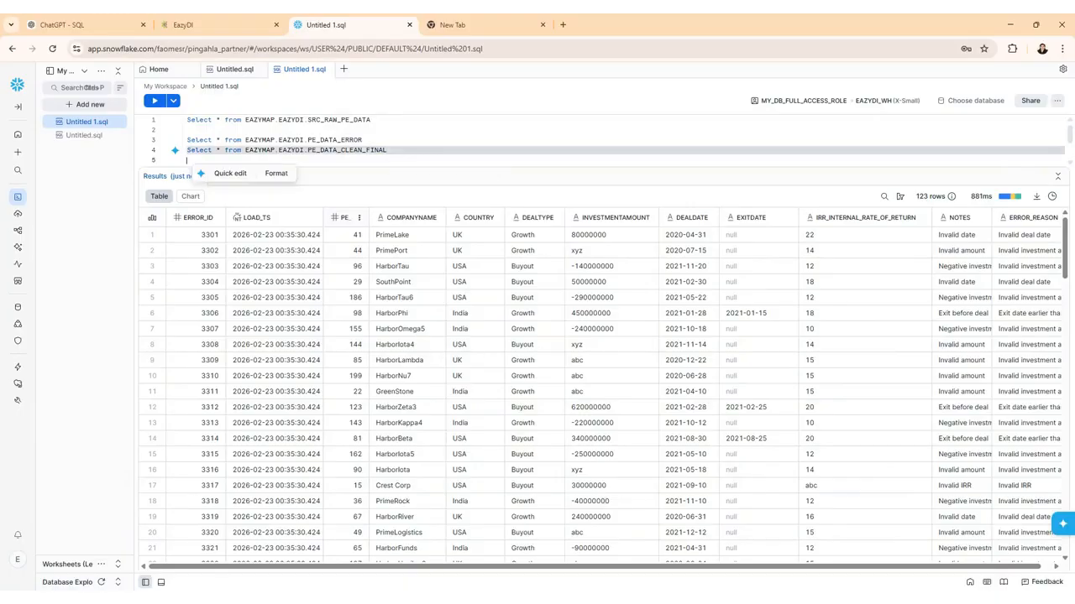
pyautogui.click(155, 101)
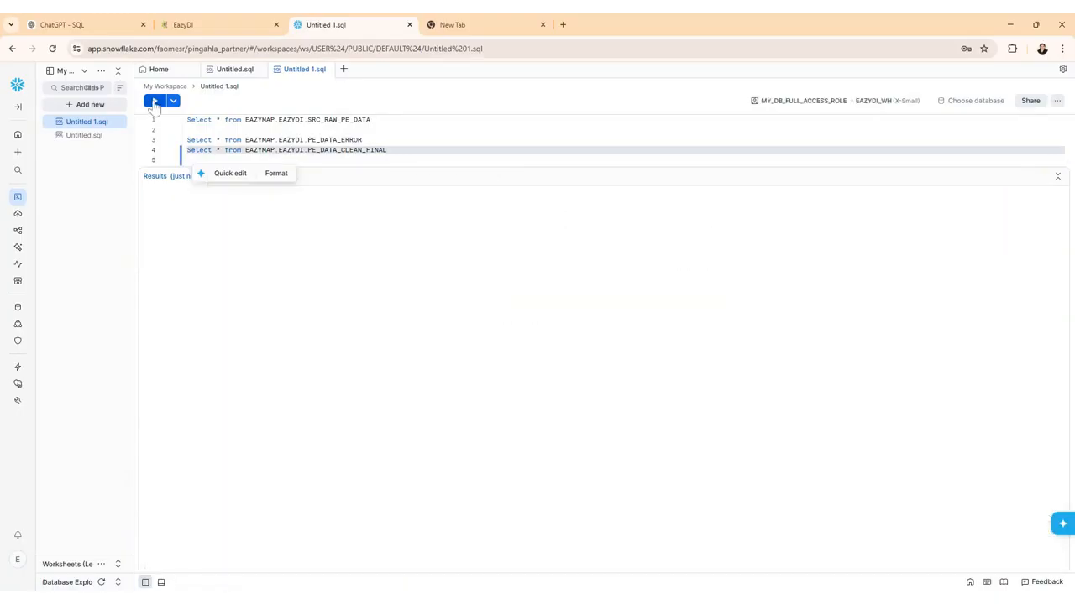